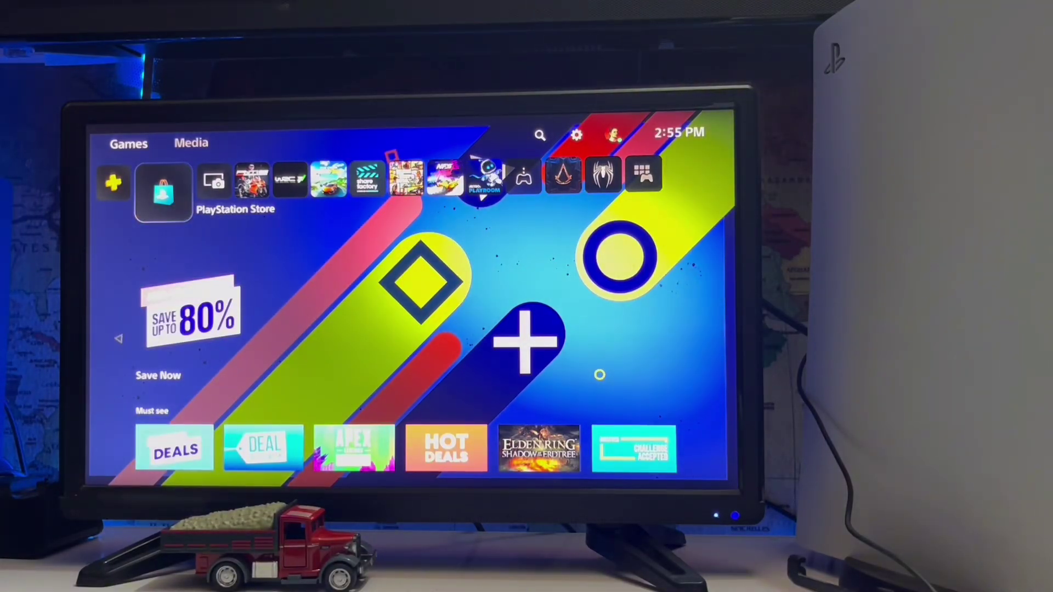
# Step: Move across the home screen row toward the Settings gear icon
pyautogui.press('Right')
pyautogui.press('Right')
pyautogui.press('Right')
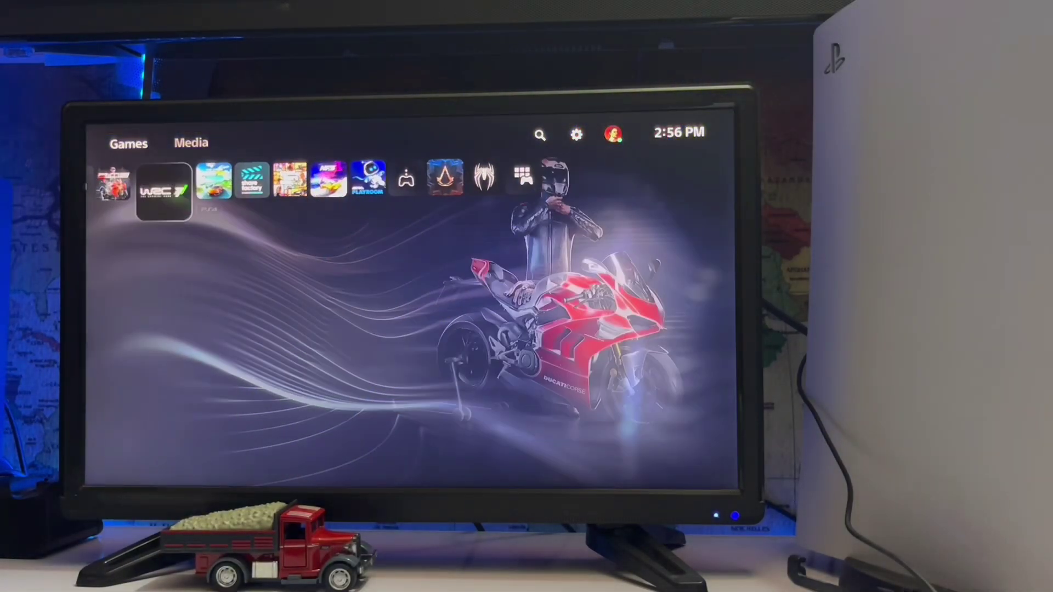
pyautogui.press('Right')
pyautogui.press('Right')
pyautogui.press('Right')
pyautogui.press('Right')
pyautogui.press('Right')
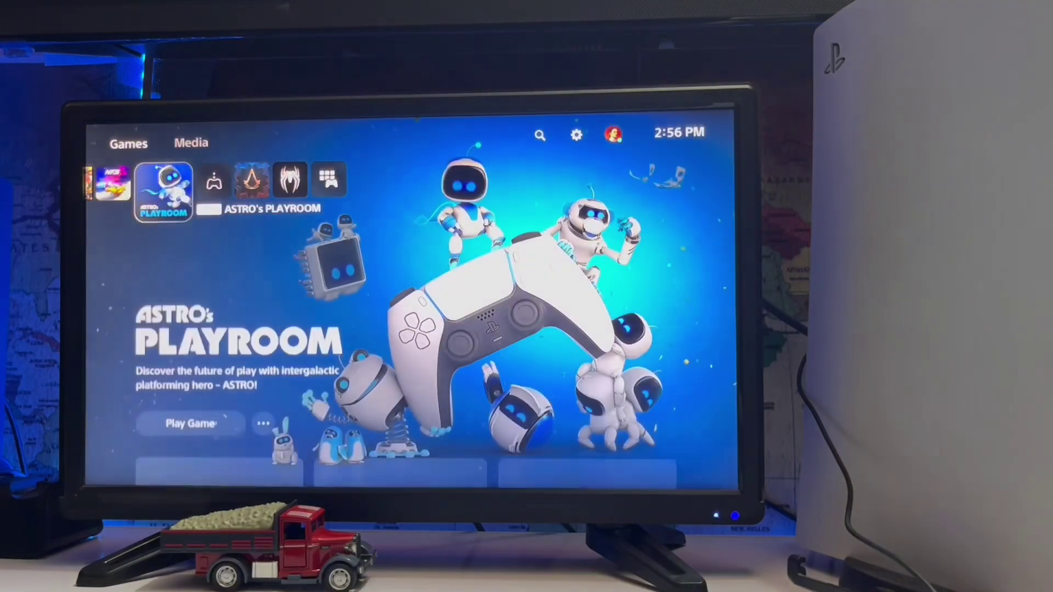
# Step: Enter Settings > Network and check PlayStation Network service status for a chosen region
pyautogui.press('Return')
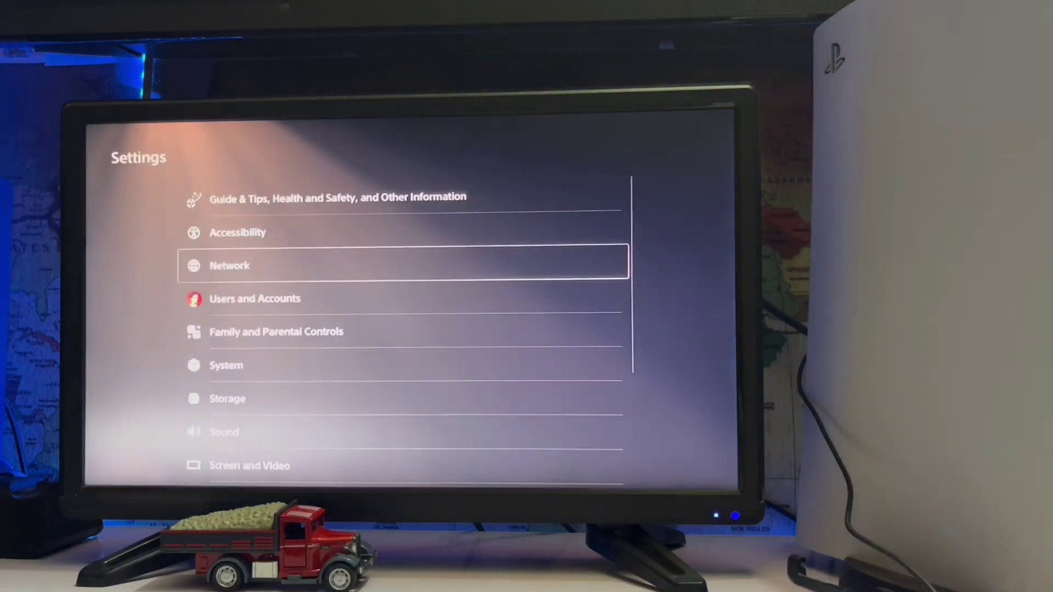
pyautogui.press('Return')
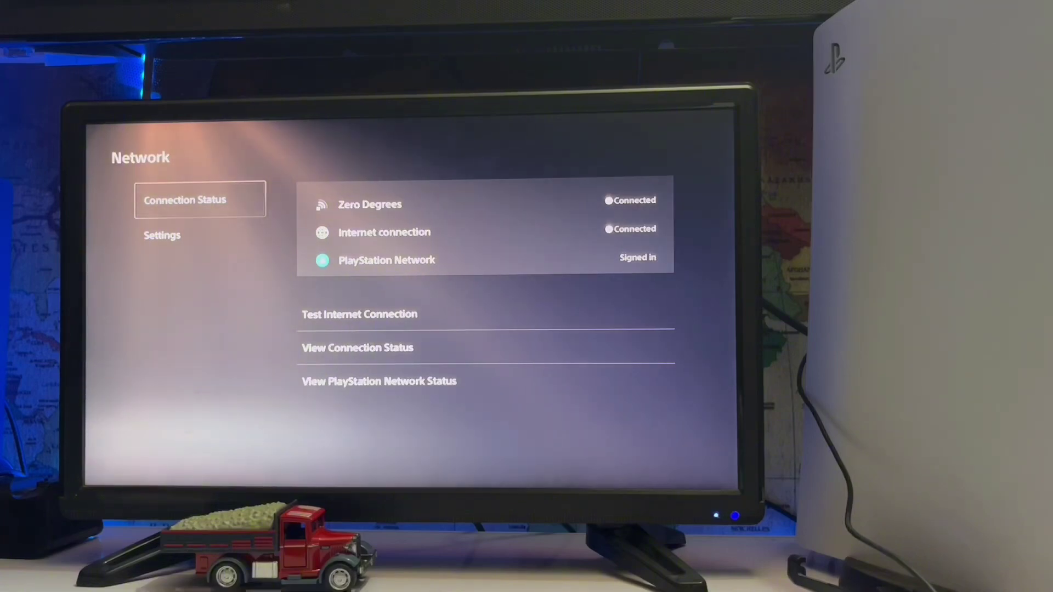
pyautogui.press('Right')
pyautogui.press('Down')
pyautogui.press('Down')
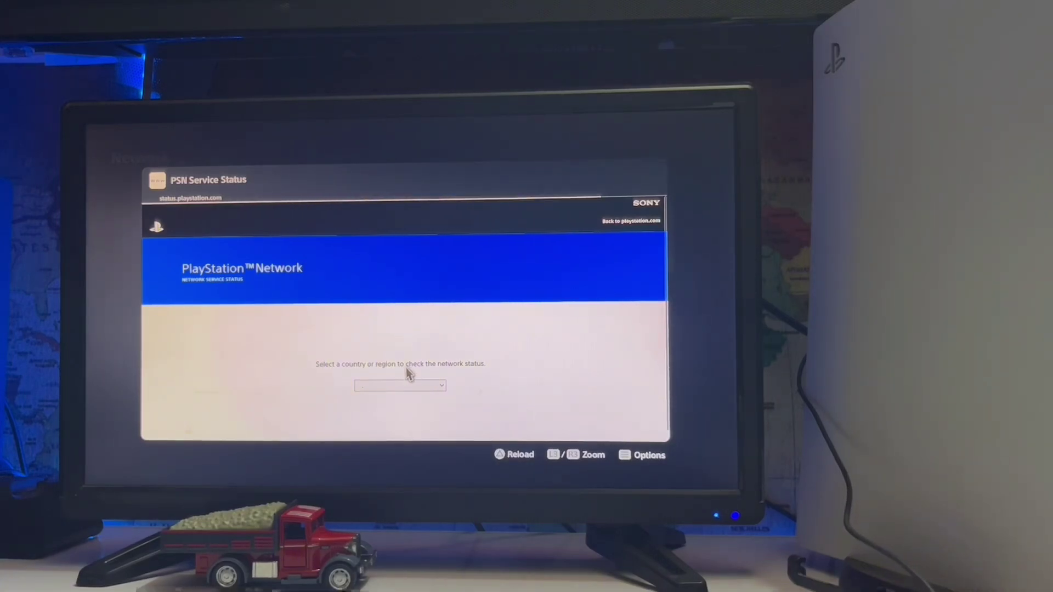
pyautogui.click(411, 391)
pyautogui.press('Return')
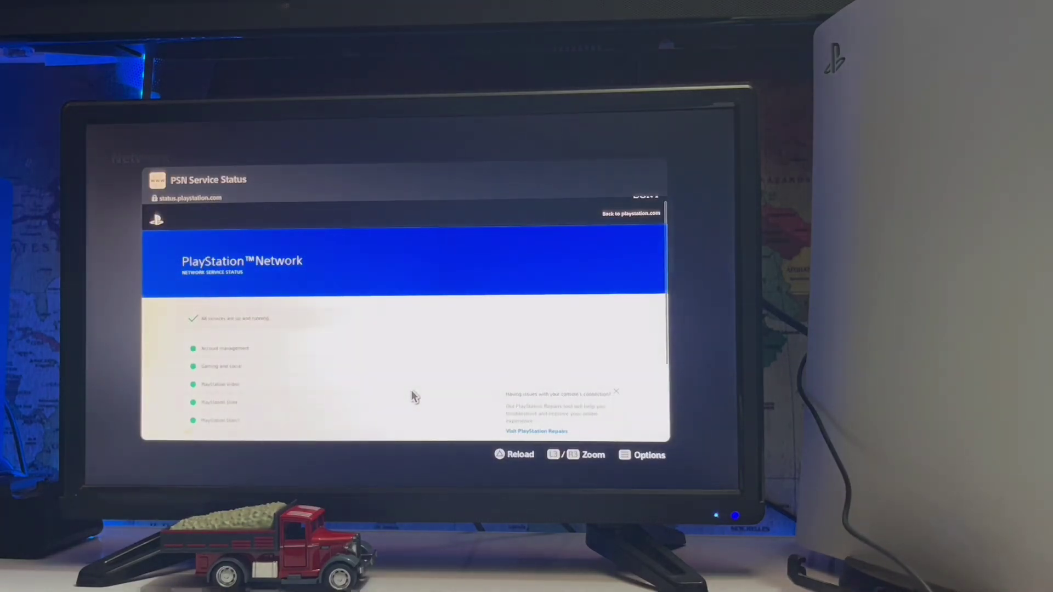
# Step: Return to Network, switch to its Settings section and enter Set Up Internet Connection
pyautogui.press('Escape')
pyautogui.press('Up')
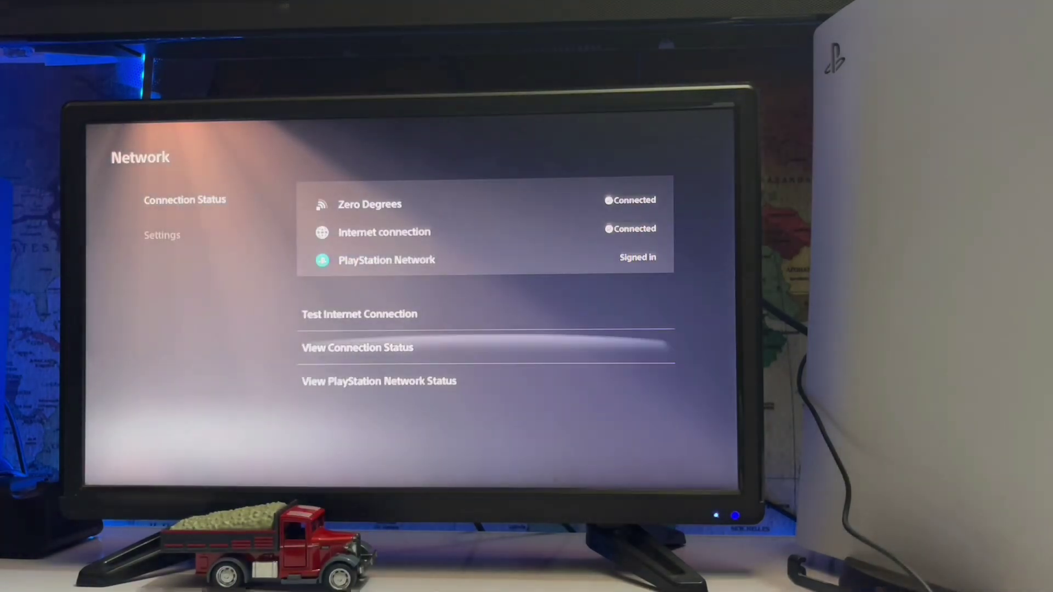
pyautogui.press('Up')
pyautogui.press('Left')
pyautogui.press('Down')
pyautogui.press('Right')
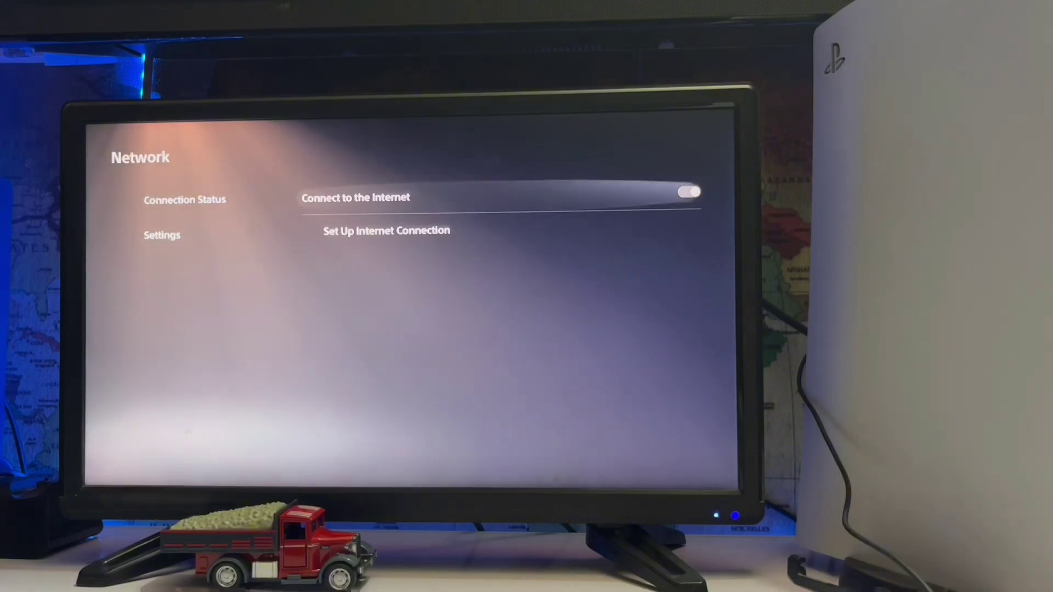
pyautogui.press('Down')
pyautogui.press('Return')
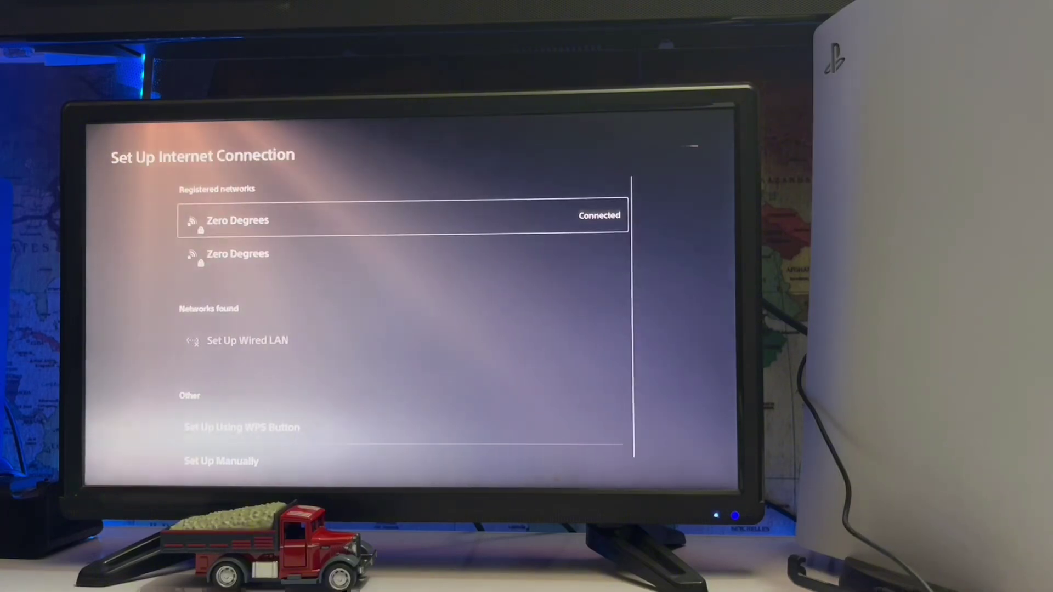
# Step: From the Zero Degrees options, keep Wi-Fi frequency bands Automatic and enter Advanced Settings
pyautogui.press('Menu')
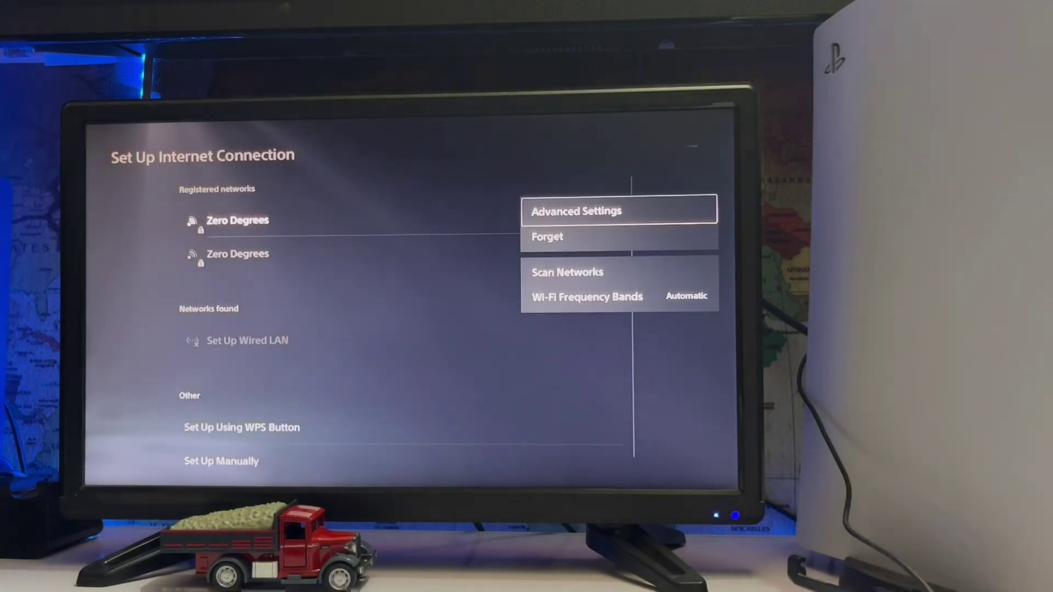
pyautogui.press('Down')
pyautogui.press('Down')
pyautogui.press('Down')
pyautogui.press('Return')
pyautogui.press('Escape')
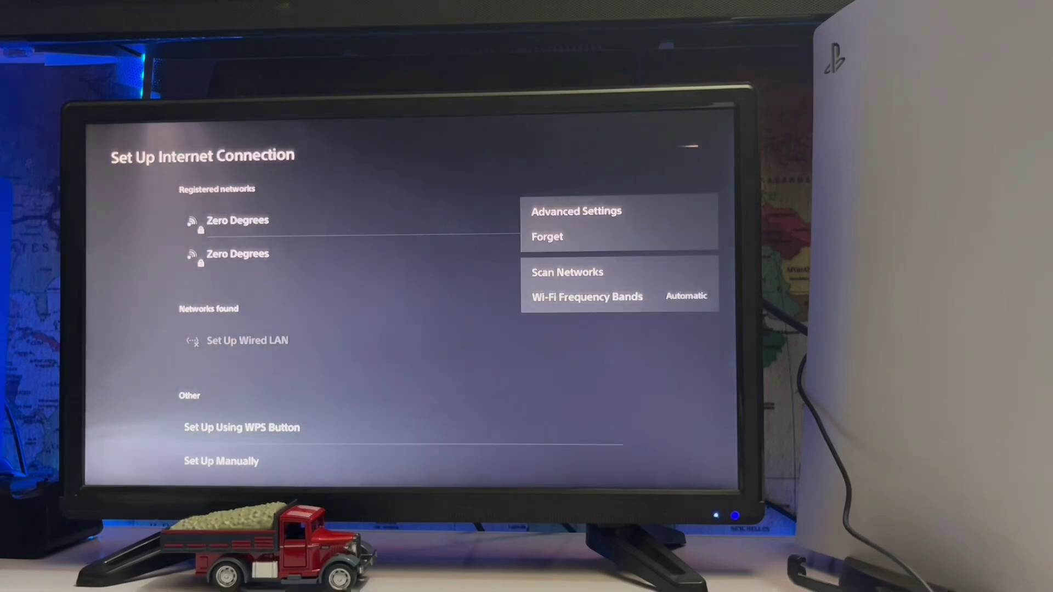
pyautogui.press('Up')
pyautogui.press('Up')
pyautogui.press('Up')
pyautogui.press('Return')
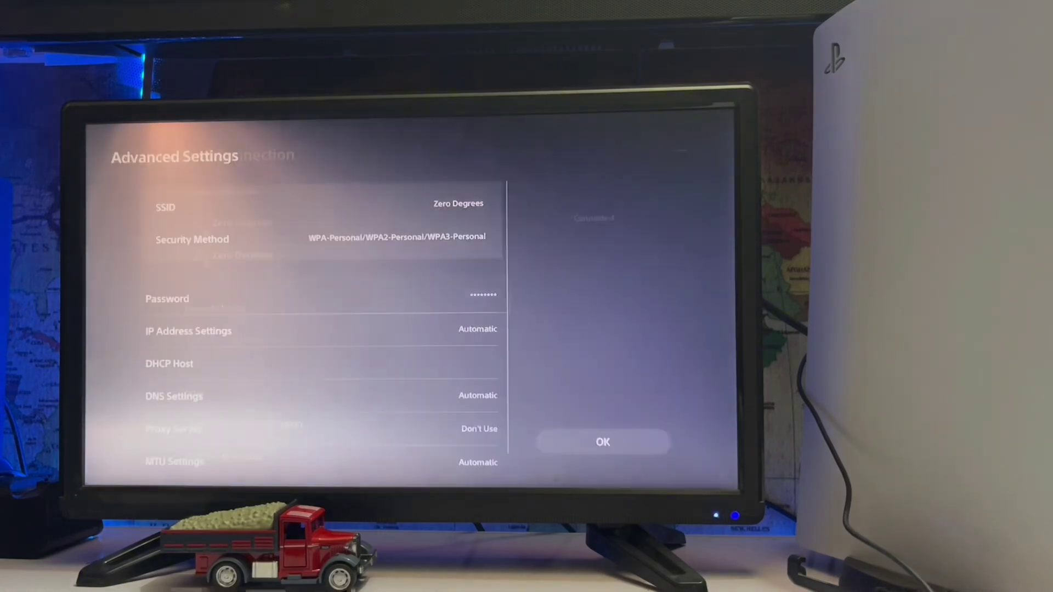
# Step: Set the Zero Degrees network's DNS Settings to Manual
pyautogui.press('Down')
pyautogui.press('Down')
pyautogui.press('Down')
pyautogui.press('Return')
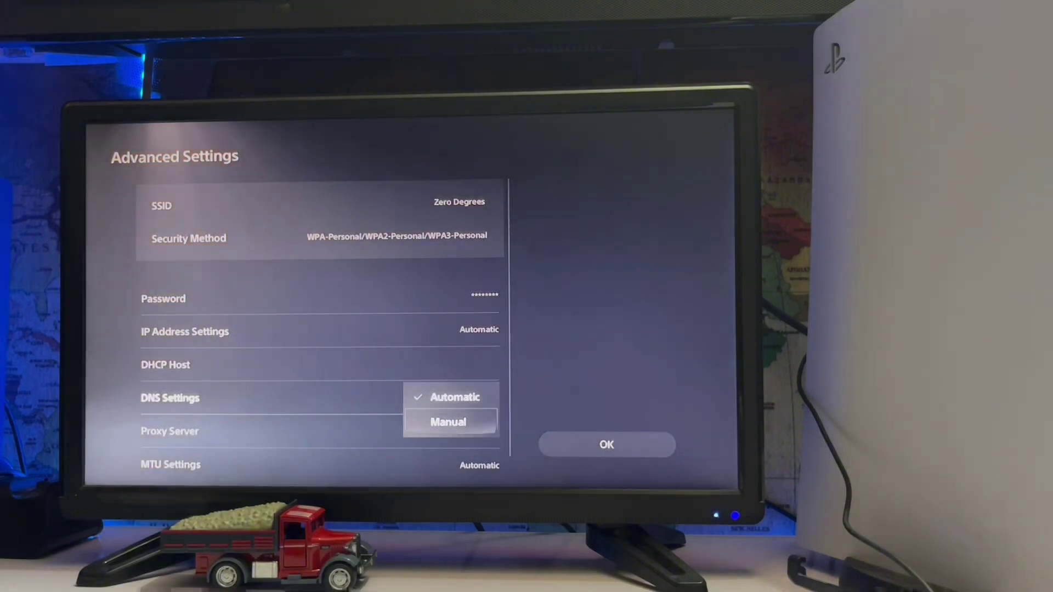
pyautogui.press('Down')
pyautogui.press('Return')
pyautogui.press('Return')
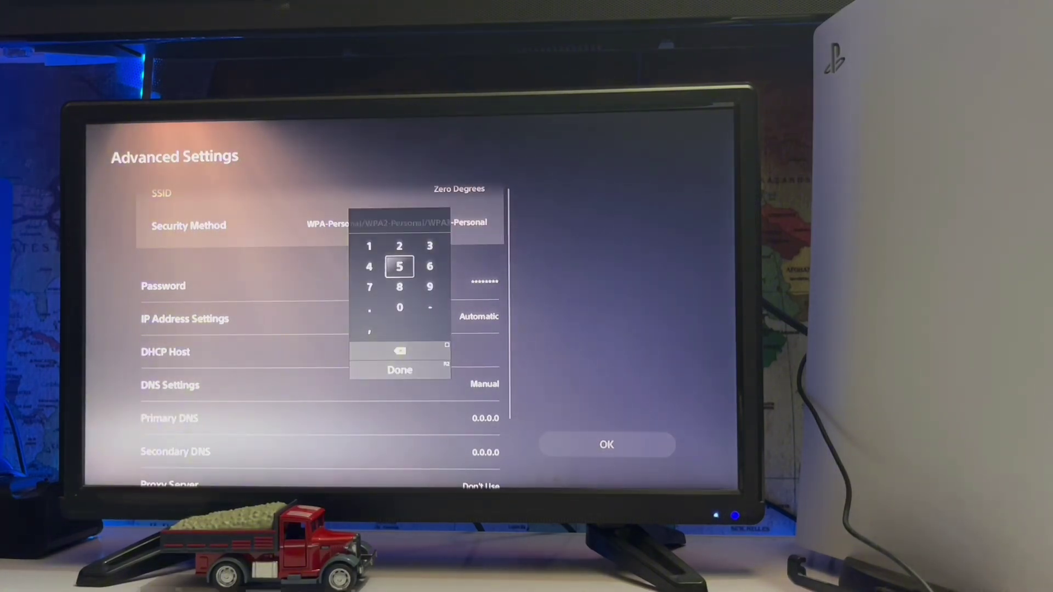
# Step: Enter the Primary and Secondary DNS fields, leaving them at 0.0.0.0
pyautogui.press('Escape')
pyautogui.press('Down')
pyautogui.press('Return')
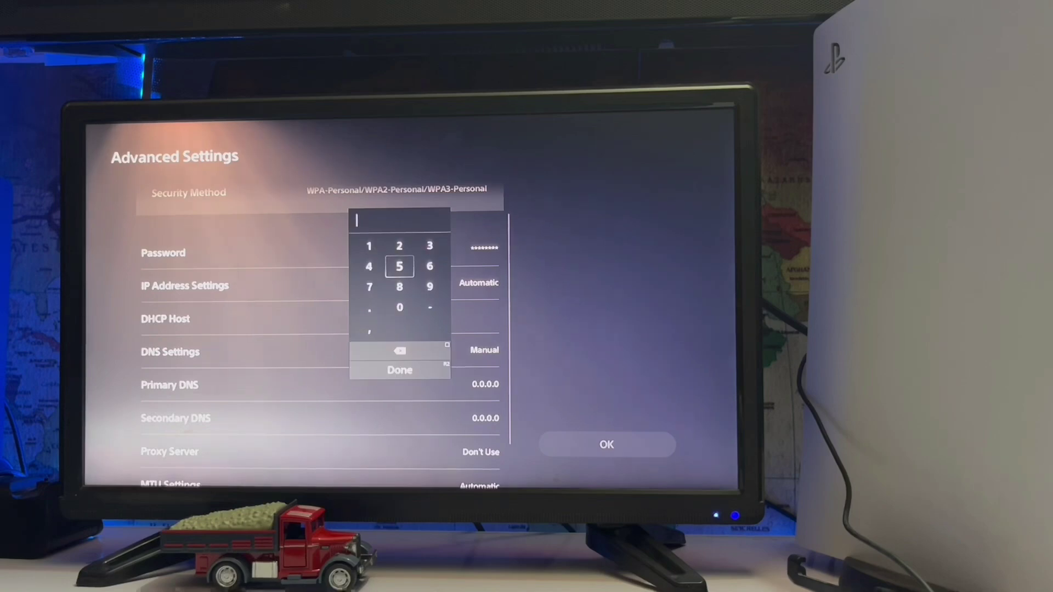
pyautogui.press('Escape')
pyautogui.press('Down')
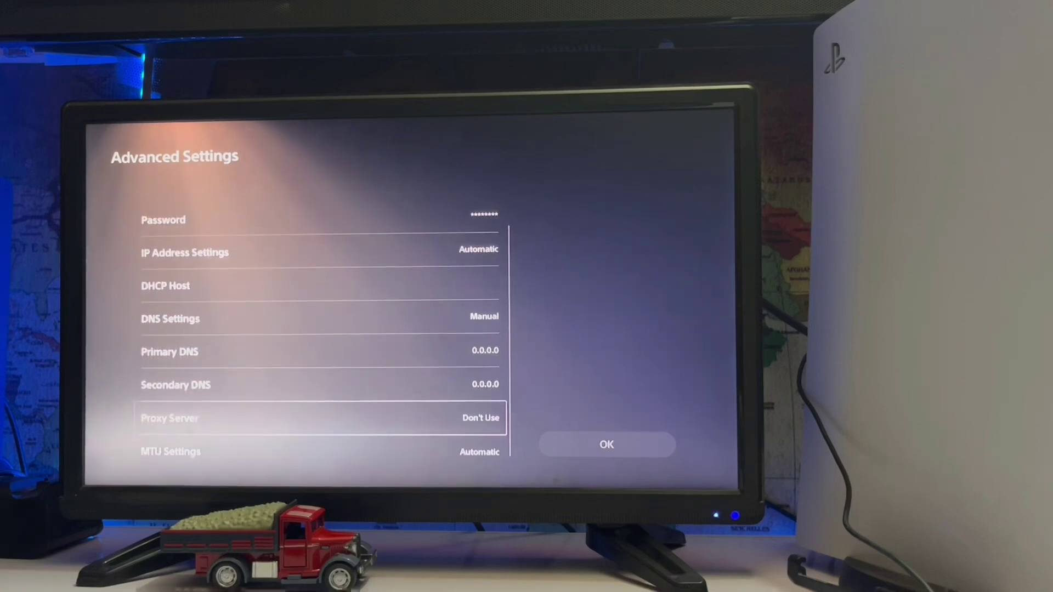
pyautogui.press('Down')
# Step: Leave advanced settings and return to the home screen at the PlayStation Store tile
pyautogui.press('Escape')
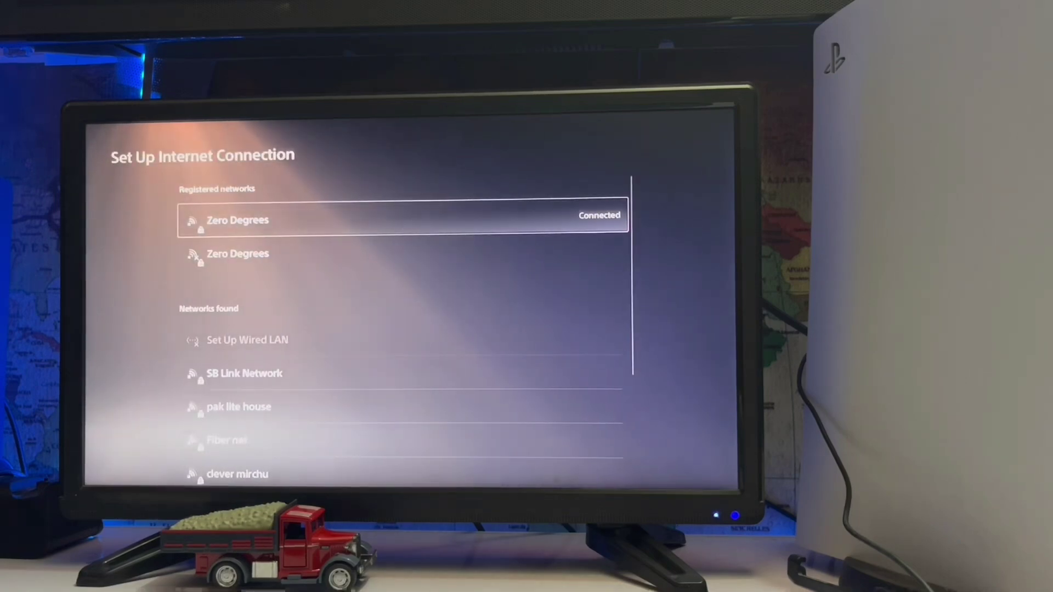
pyautogui.press('Escape')
pyautogui.press('Escape')
pyautogui.press('Escape')
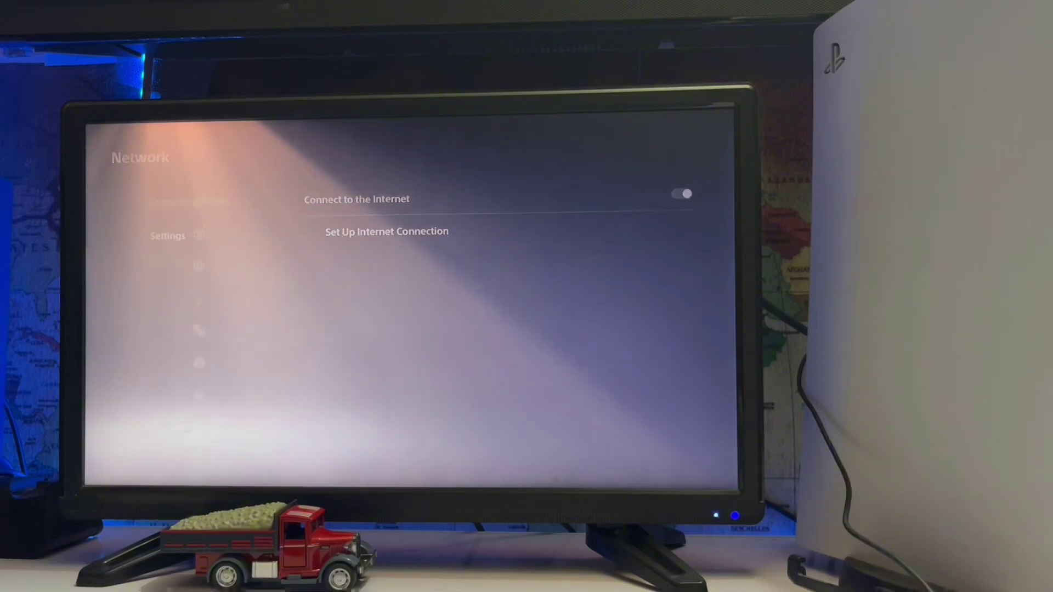
pyautogui.press('Left')
pyautogui.press('Left')
pyautogui.press('Left')
pyautogui.press('Left')
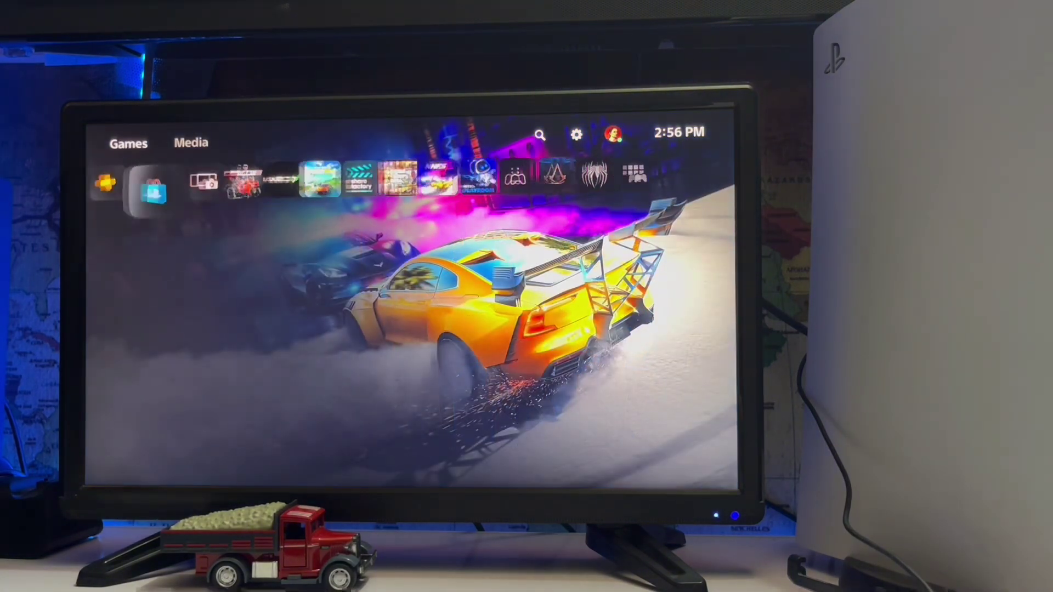